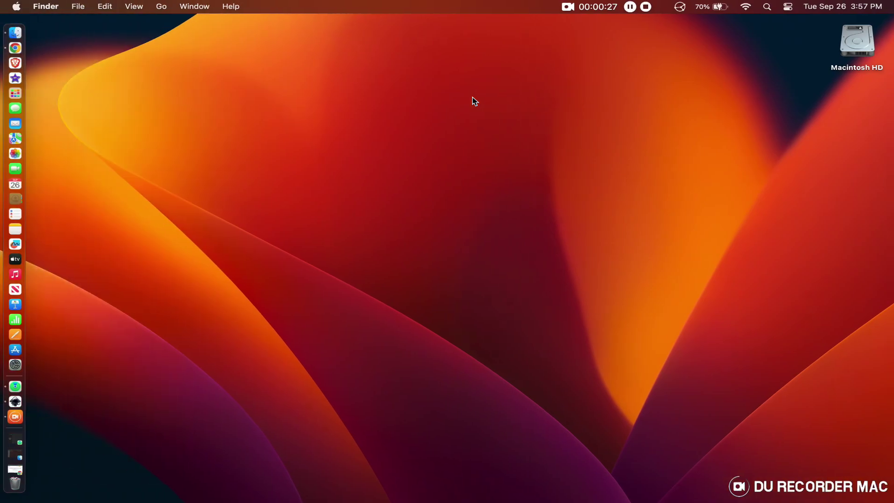
# - Open IMG_20230730_225505.jpg from Downloads in Inkscape as an embedded image
pyautogui.hotkey('ctrl', 'Right')
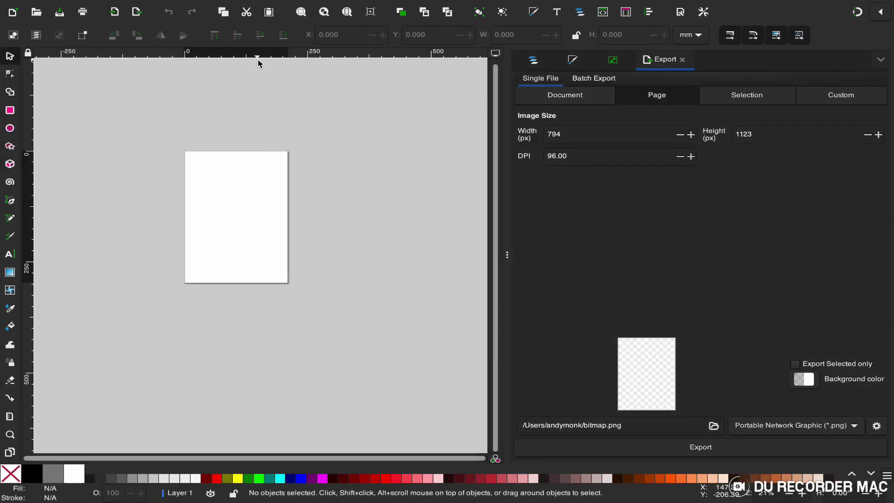
pyautogui.click(33, 15)
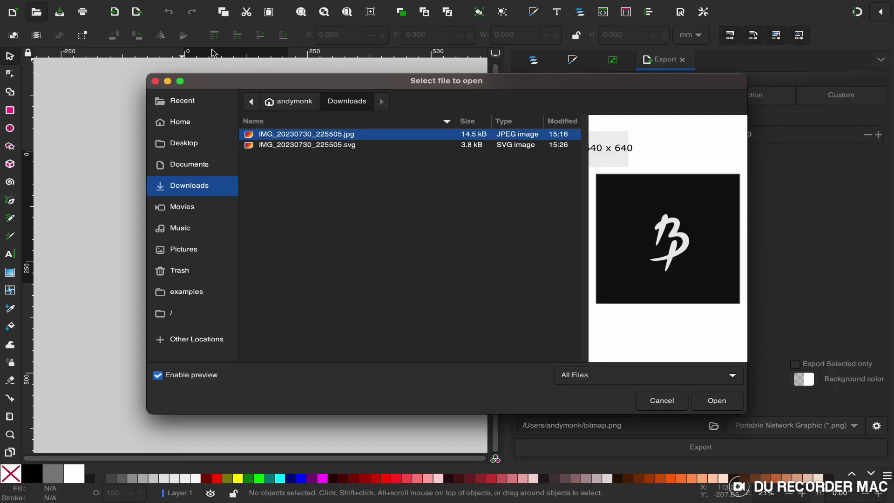
pyautogui.doubleClick(315, 138)
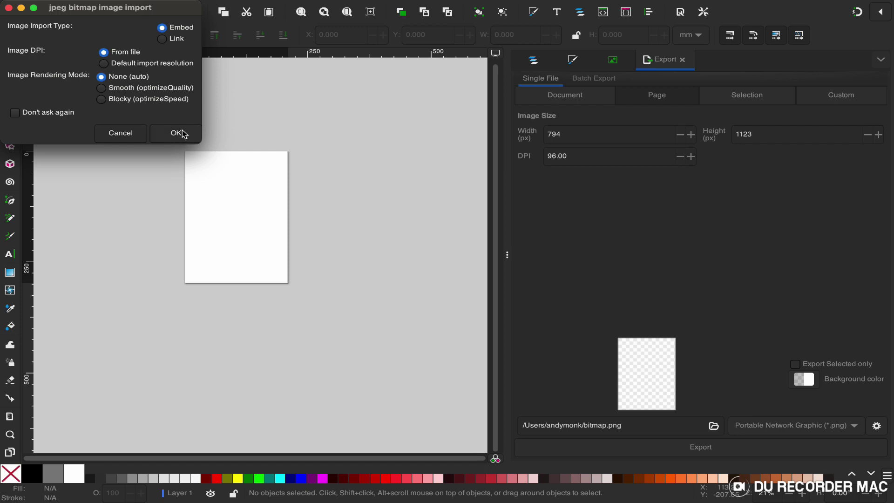
pyautogui.click(182, 134)
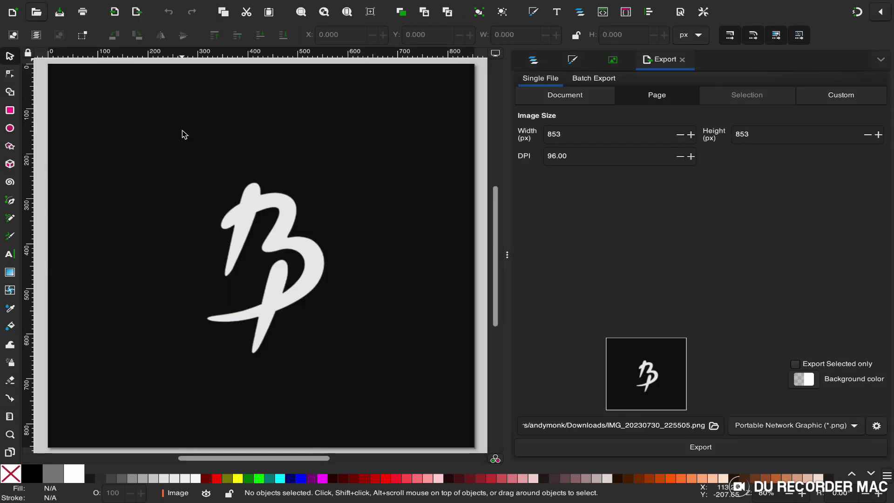
# - Bring up the Trace Bitmap settings for the logo image from its context menu
pyautogui.keyDown('ctrl'); pyautogui.scroll(-2, 184, 148); pyautogui.keyUp('ctrl')
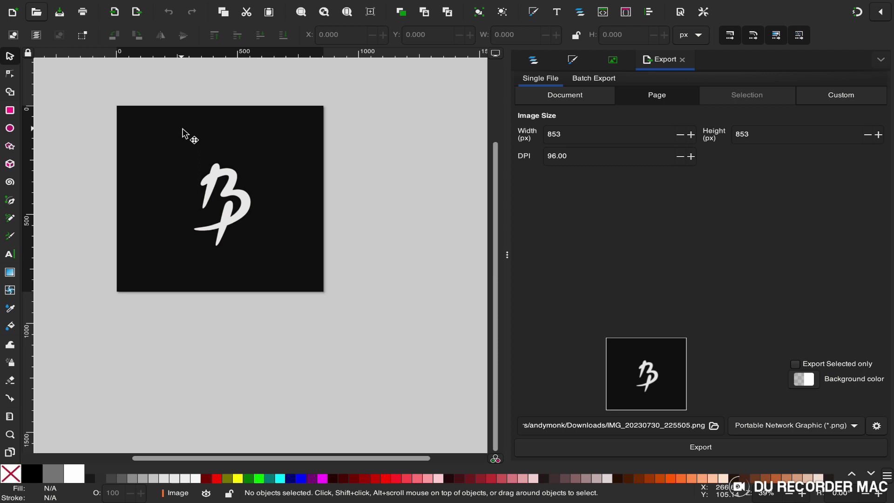
pyautogui.rightClick(182, 132)
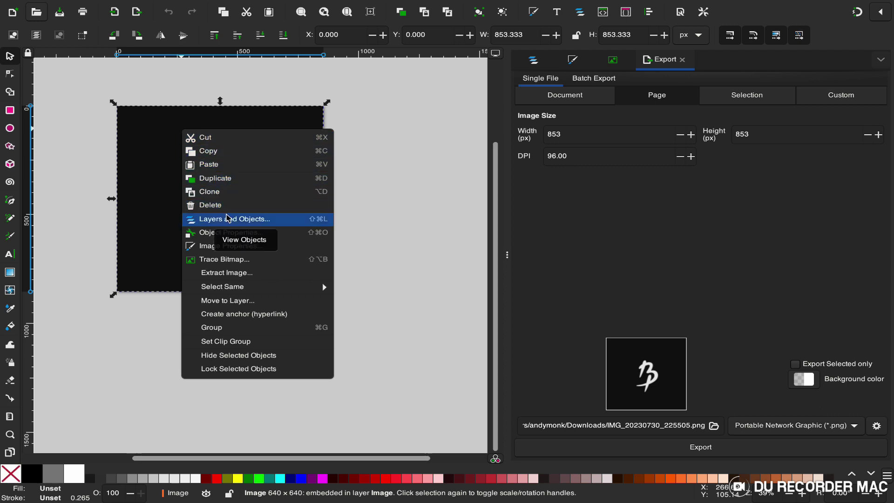
pyautogui.click(239, 262)
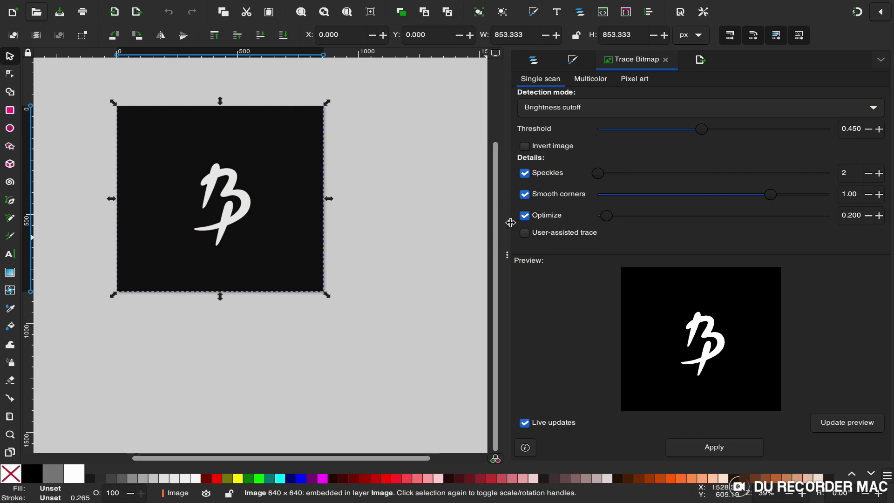
# - Trace the logo with Invert image enabled to get a black 48-node B path
pyautogui.click(524, 149)
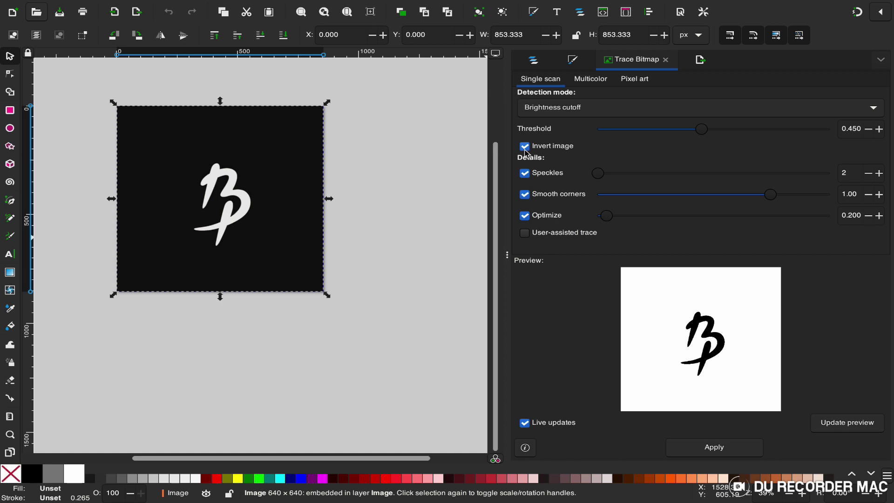
pyautogui.click(741, 451)
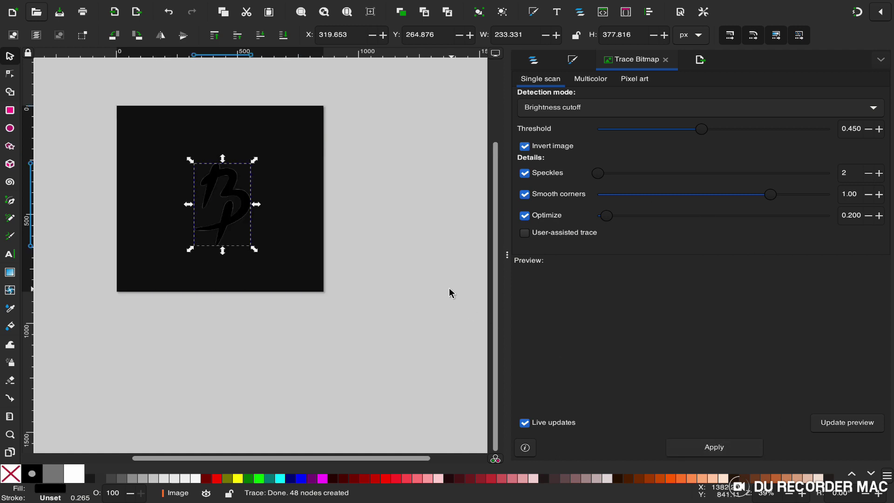
# - Delete the original logo bitmap, leaving only the traced black B on the page
pyautogui.moveTo(237, 195); pyautogui.dragTo(403, 182)
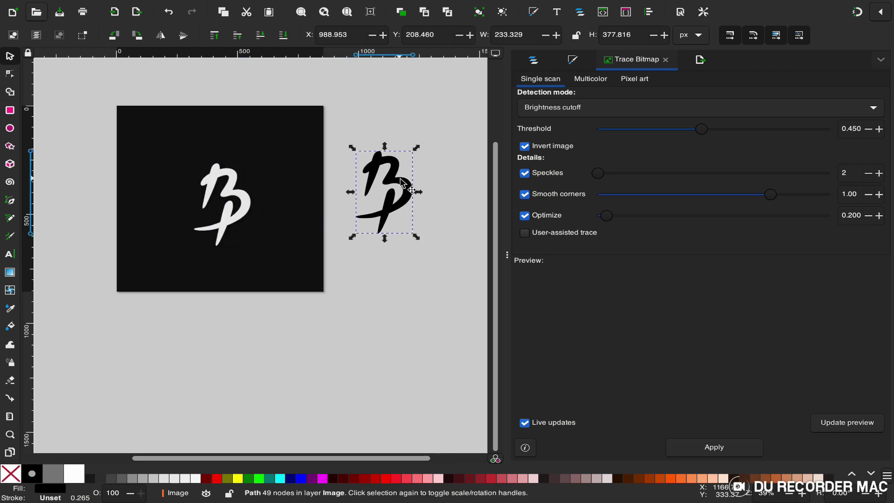
pyautogui.click(271, 189)
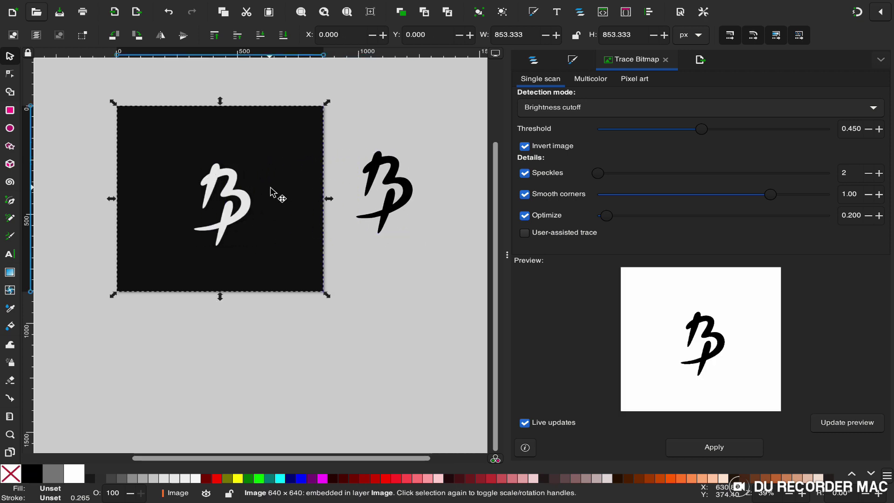
pyautogui.press('Delete')
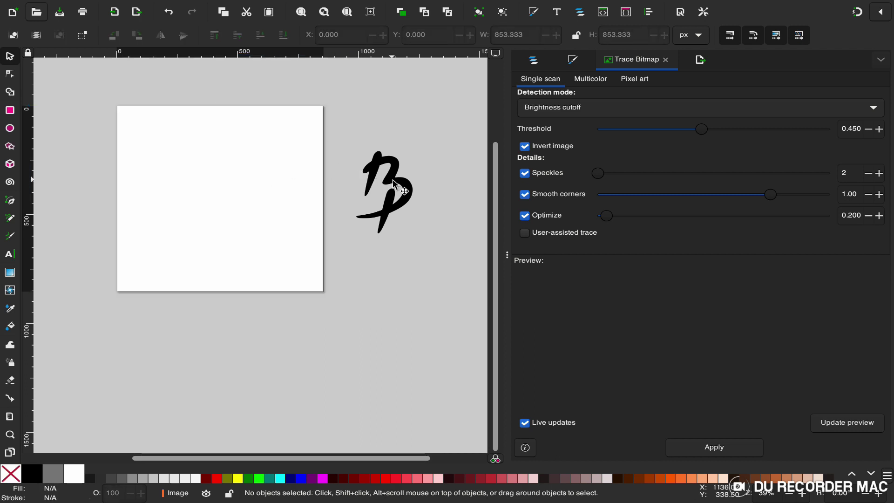
pyautogui.moveTo(393, 183); pyautogui.dragTo(263, 173)
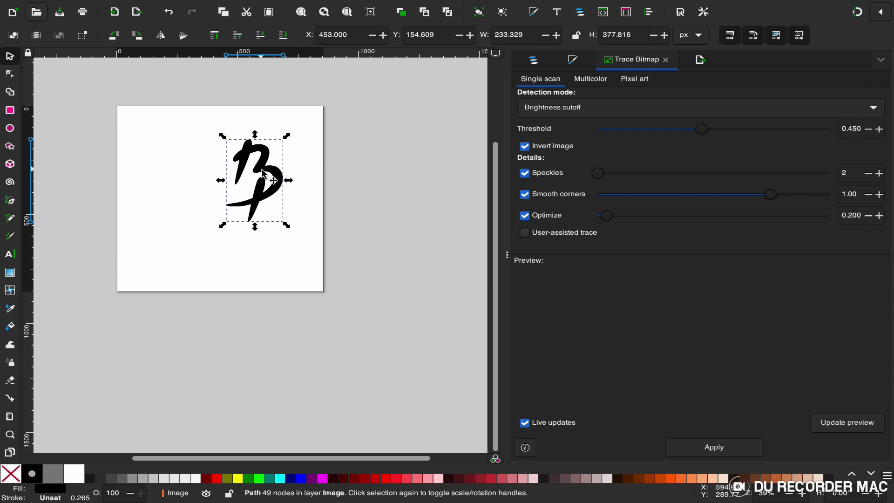
pyautogui.click(210, 278)
# - In Document Properties, switch page units to inches and set width and height to 2
pyautogui.rightClick(210, 279)
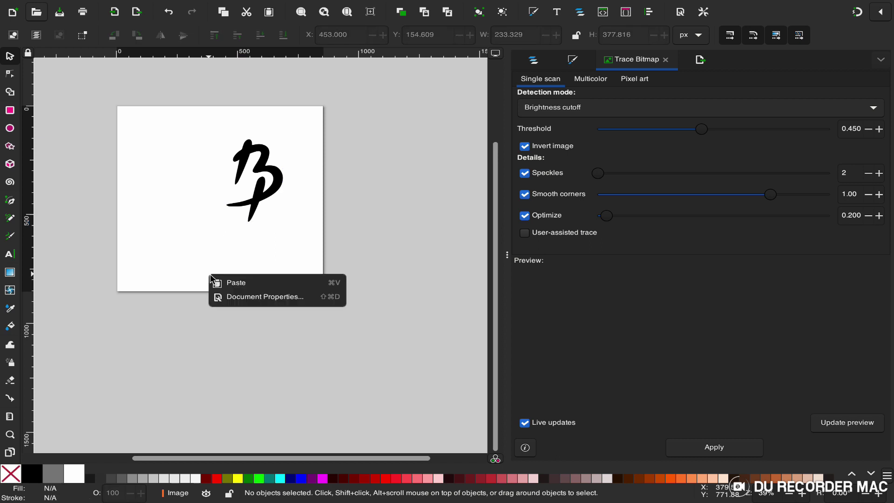
pyautogui.click(237, 299)
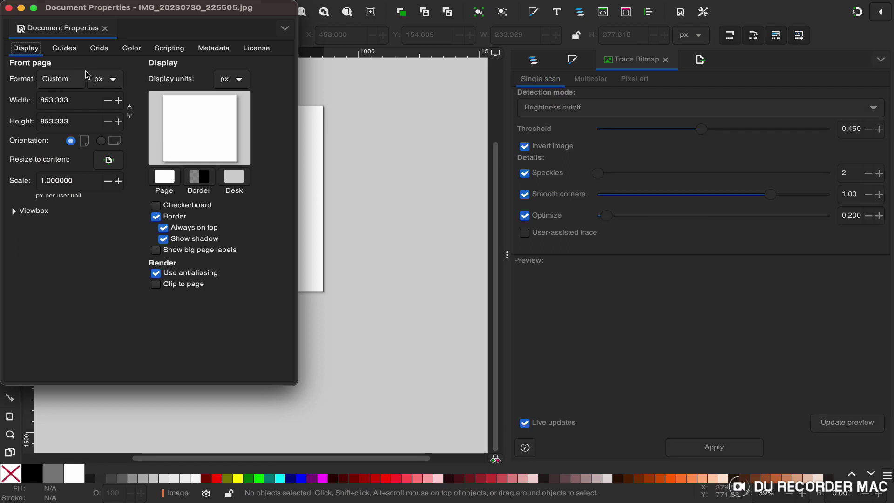
pyautogui.click(109, 80)
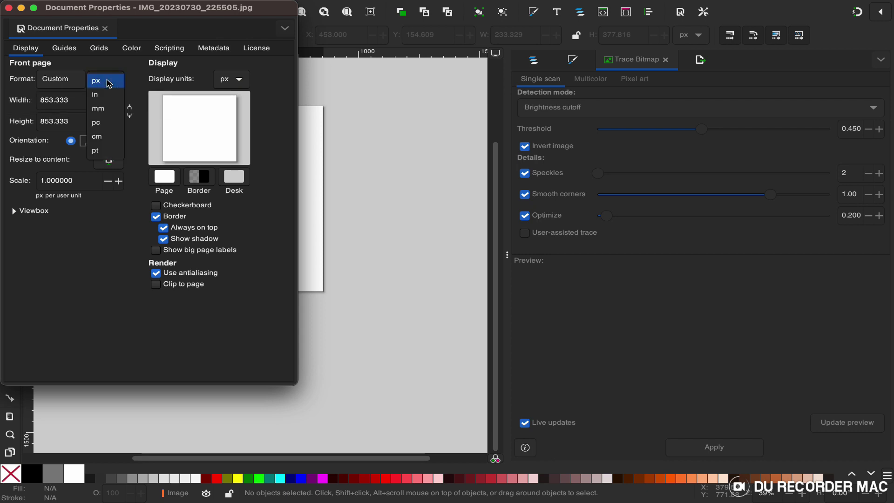
pyautogui.click(108, 98)
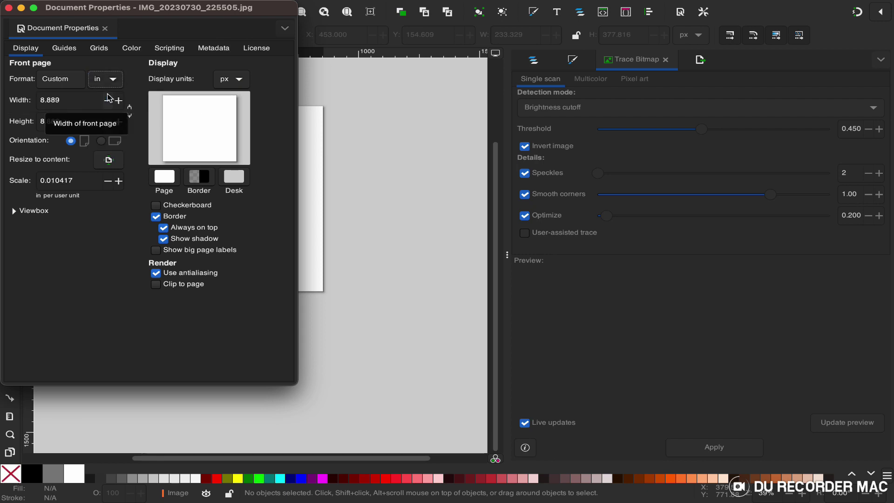
pyautogui.click(85, 102)
pyautogui.tripleClick(85, 103)
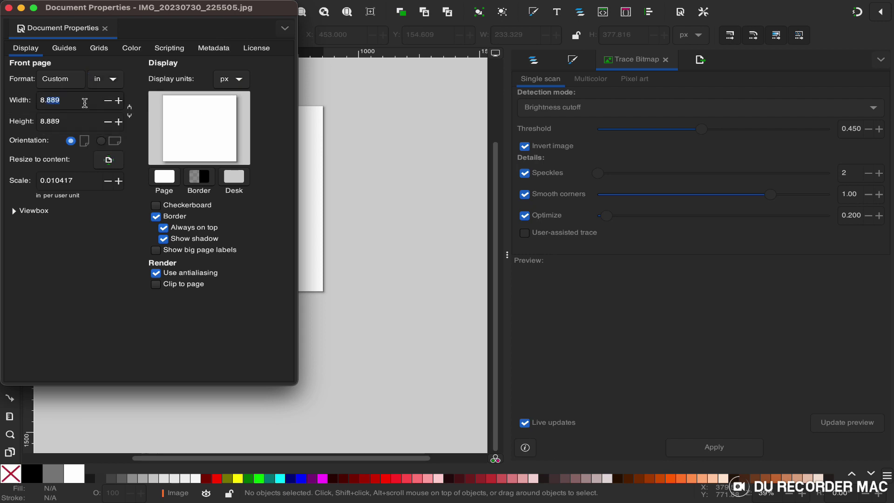
pyautogui.write('2')
pyautogui.press('Tab')
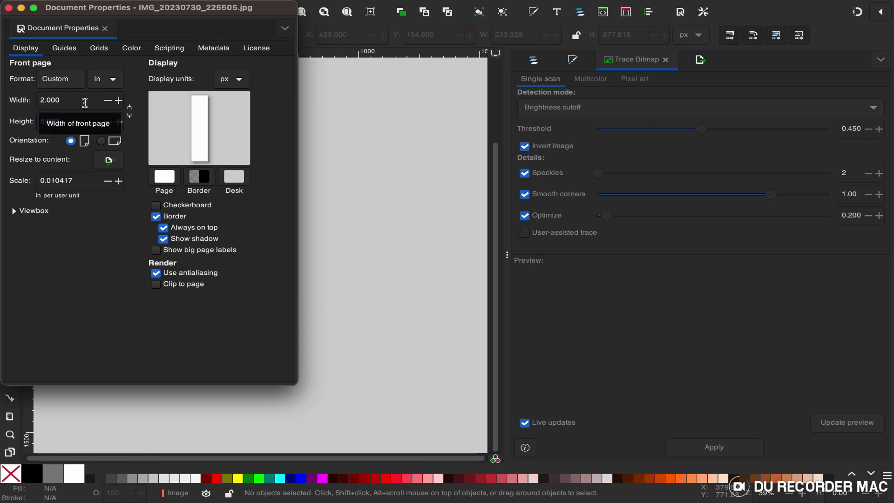
pyautogui.write('2')
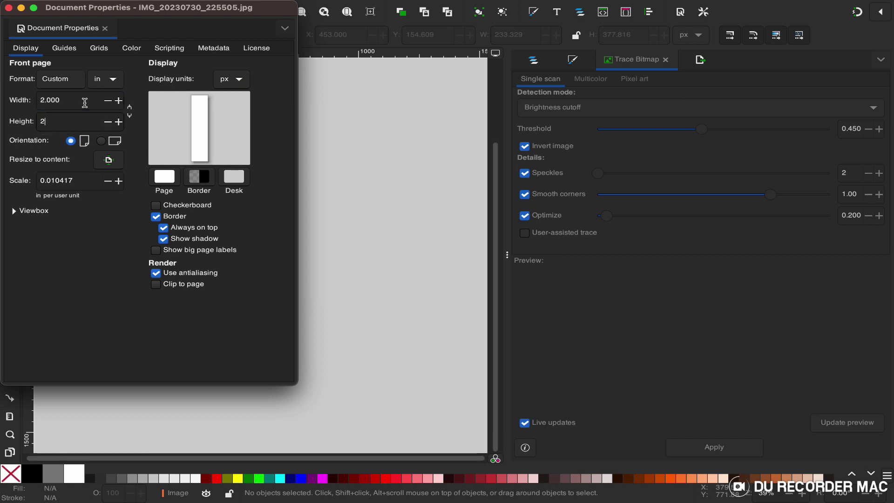
pyautogui.press('Return')
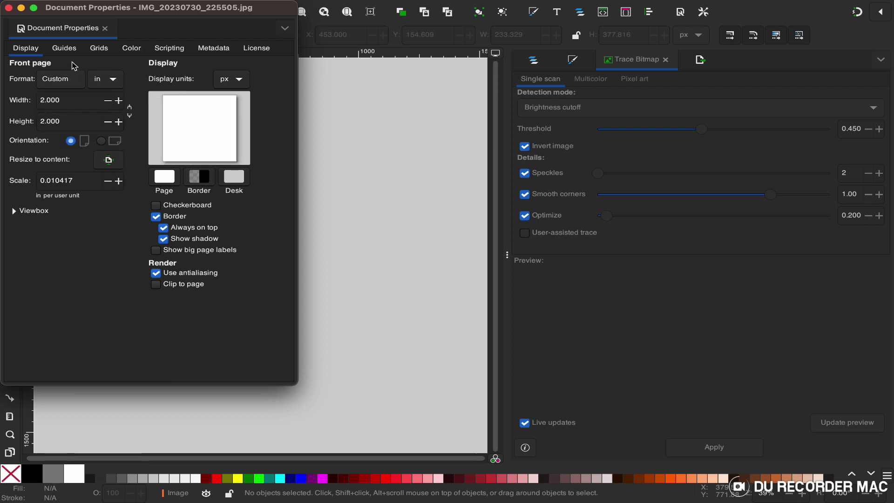
# - Shrink the traced B to about 45% of its size and move it onto the page
pyautogui.click(9, 8)
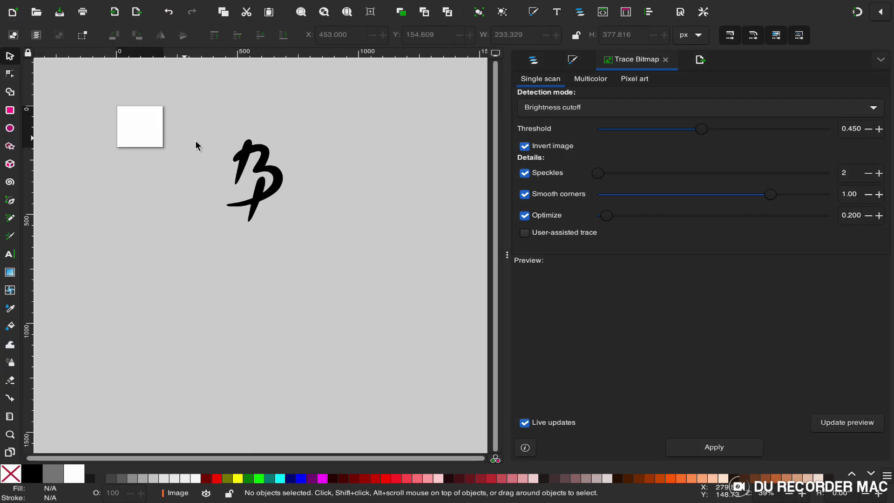
pyautogui.moveTo(257, 170); pyautogui.dragTo(147, 137)
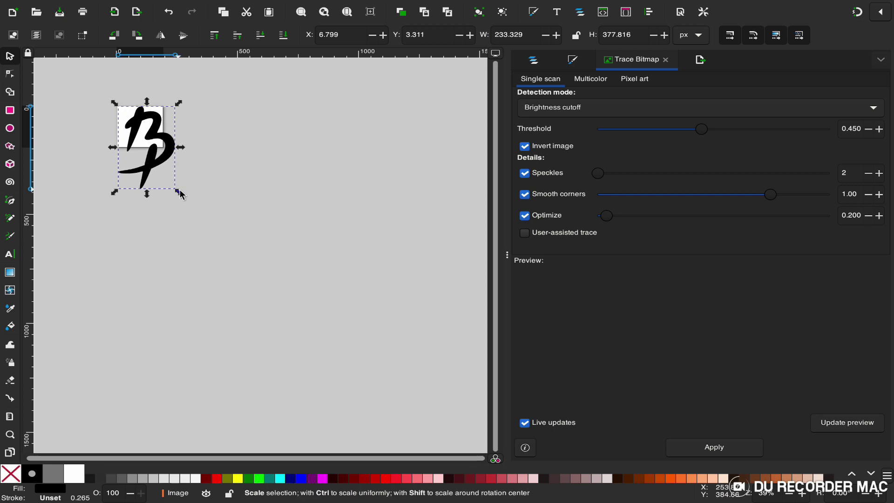
pyautogui.press('shift')
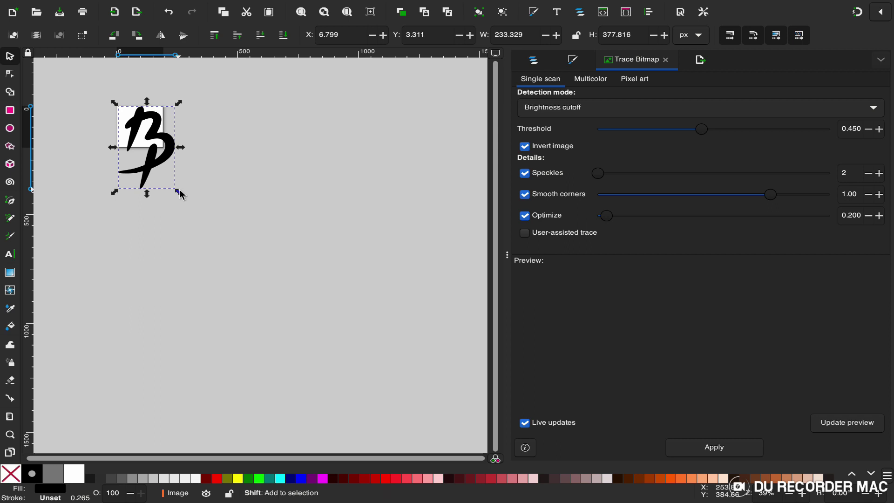
pyautogui.moveTo(180, 190)
pyautogui.mouseDown()
pyautogui.moveTo(160, 182)
pyautogui.moveTo(166, 189)
pyautogui.mouseUp()
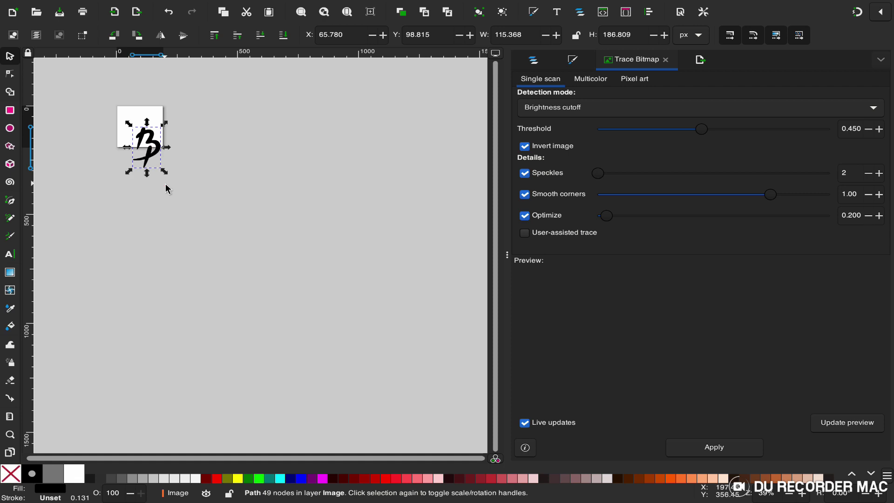
pyautogui.moveTo(139, 138); pyautogui.dragTo(126, 120)
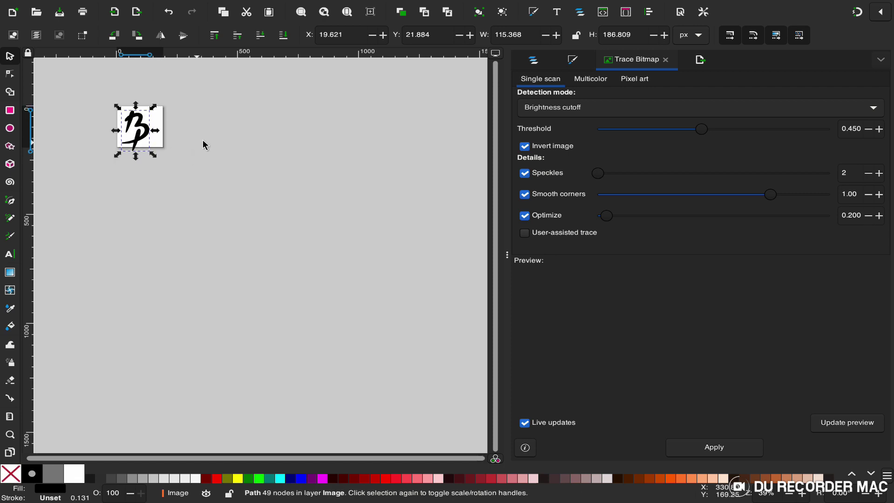
# - Position the B at the page's top-left corner, nudging it slightly right
pyautogui.scroll(2, 206, 138)
pyautogui.scroll(1, 207, 143)
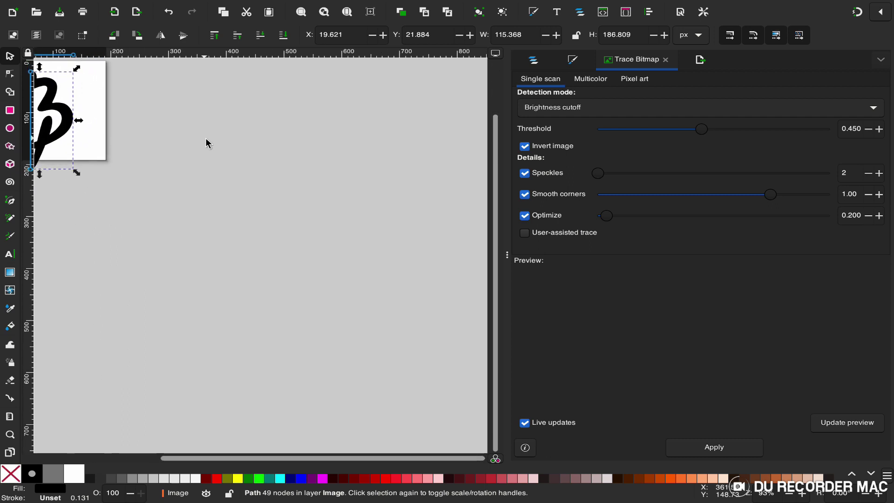
pyautogui.scroll(4, 207, 143)
pyautogui.hscroll(-7, 207, 143)
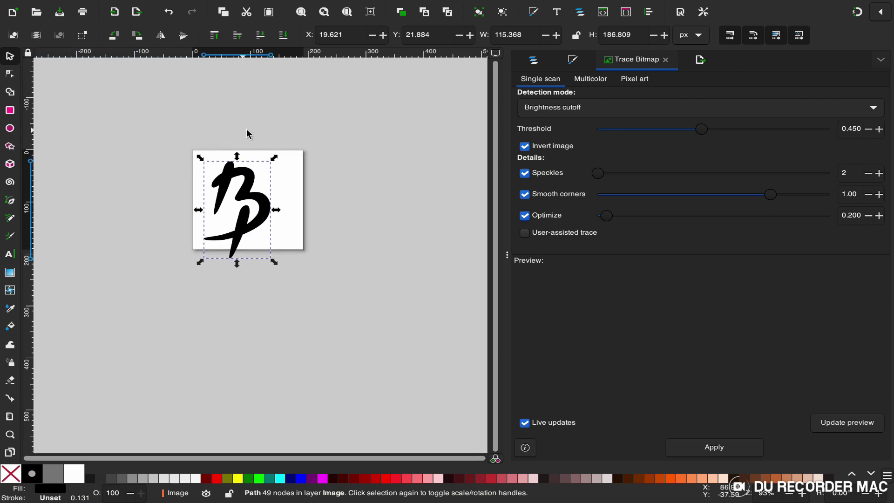
pyautogui.moveTo(241, 177); pyautogui.dragTo(235, 173)
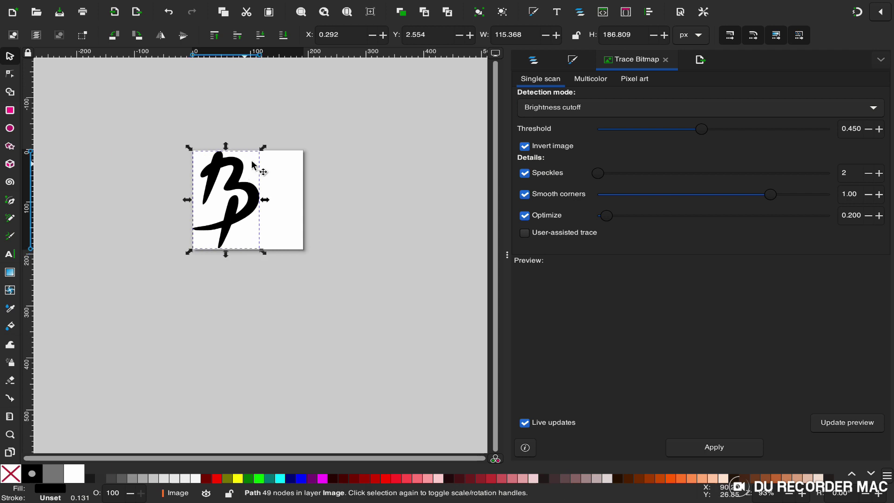
pyautogui.click(337, 140)
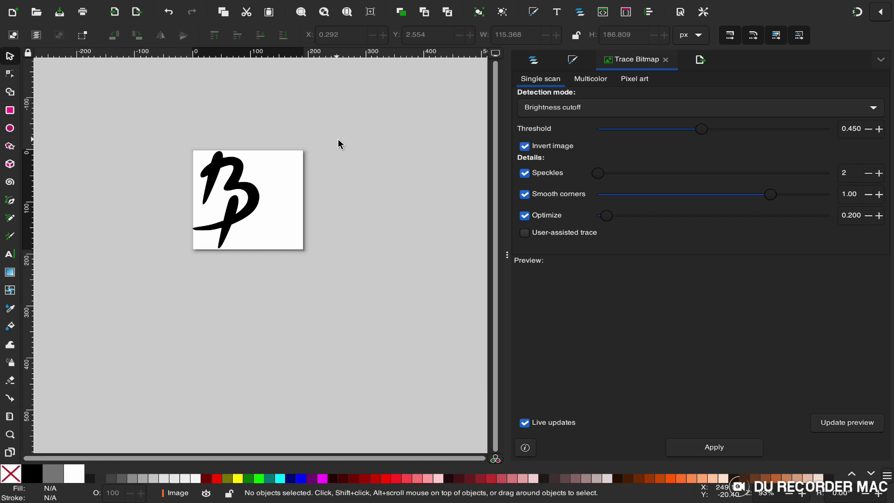
pyautogui.click(231, 177)
pyautogui.press('Right')
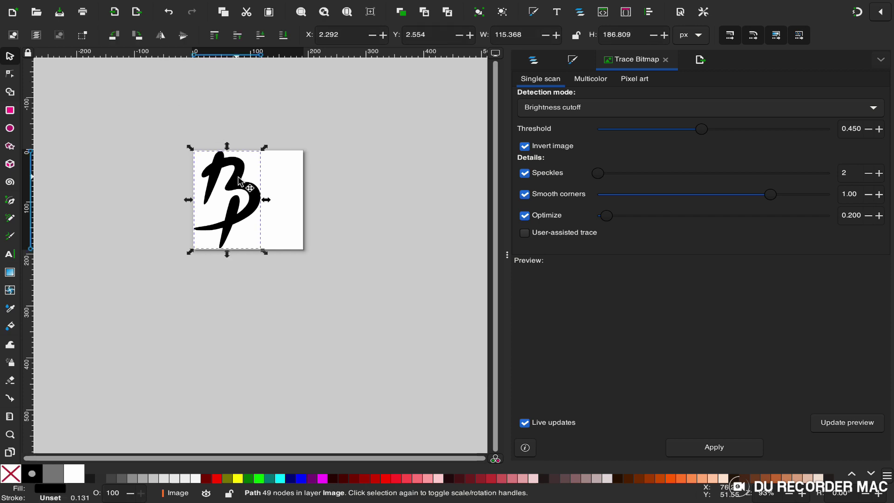
pyautogui.click(349, 139)
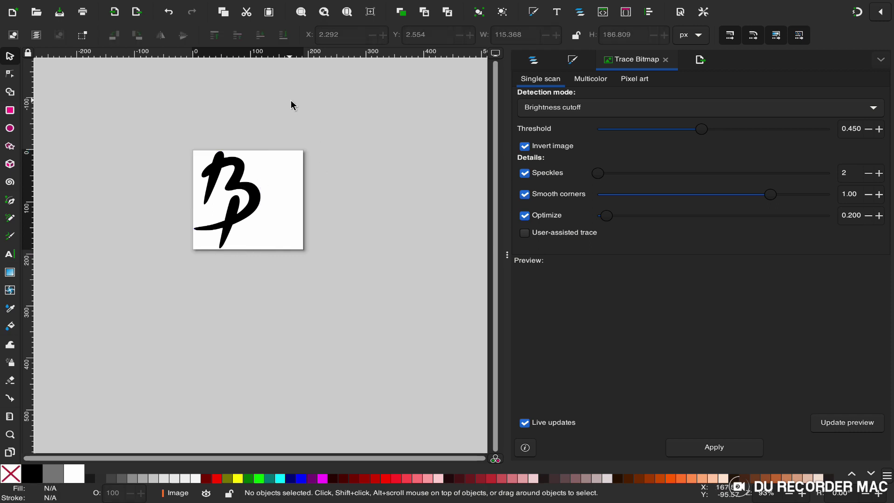
# - Choose Inkscape SVG (*.svg) for export, cancel the file-replace prompt, and leave full screen
pyautogui.click(141, 18)
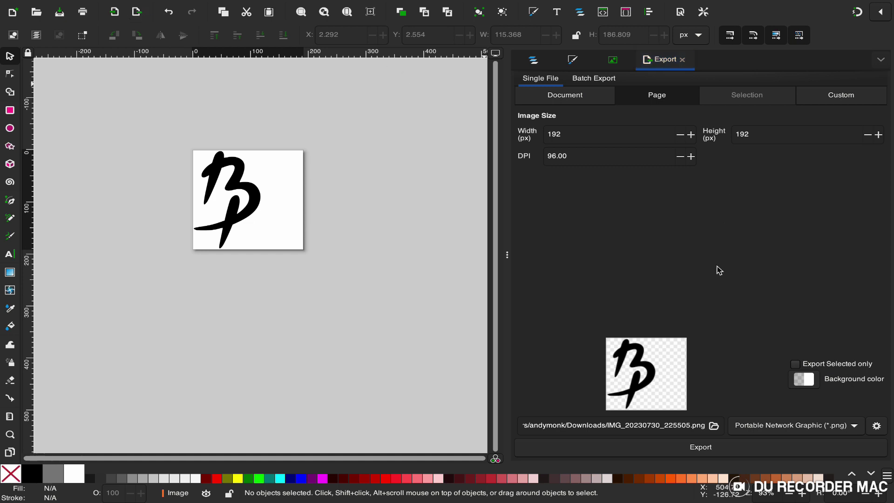
pyautogui.click(759, 430)
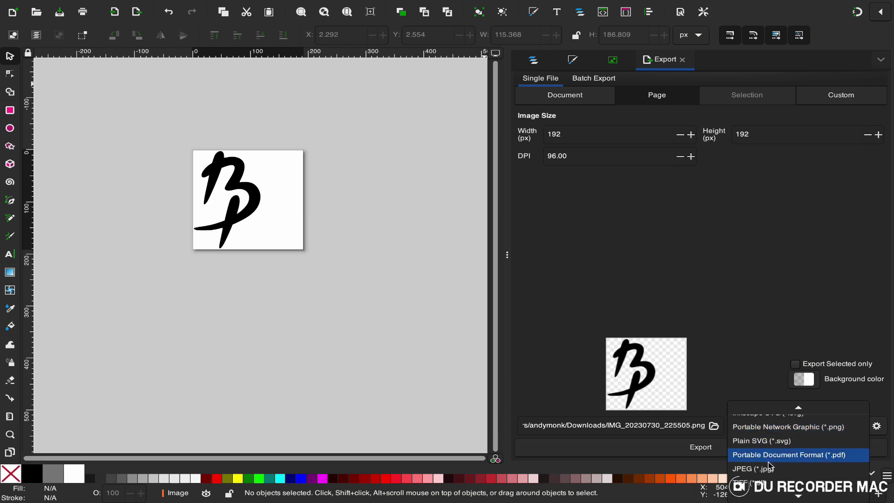
pyautogui.scroll(1, 770, 467)
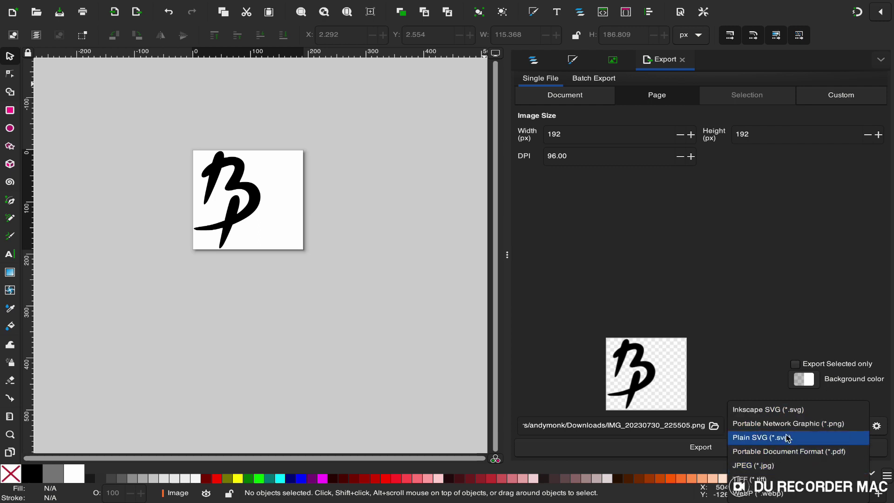
pyautogui.click(799, 417)
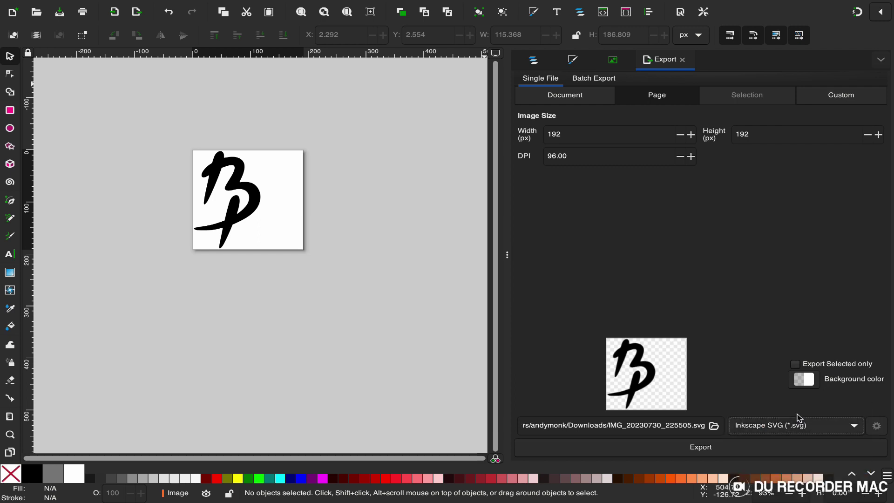
pyautogui.click(793, 452)
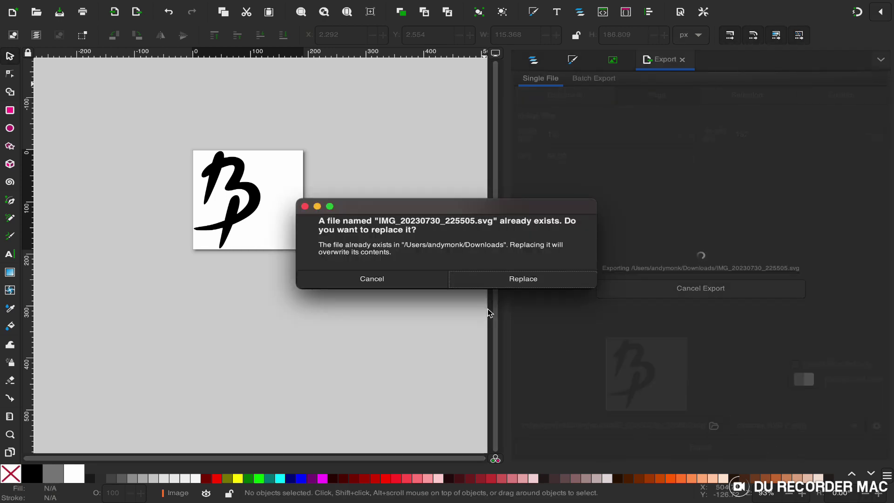
pyautogui.click(427, 285)
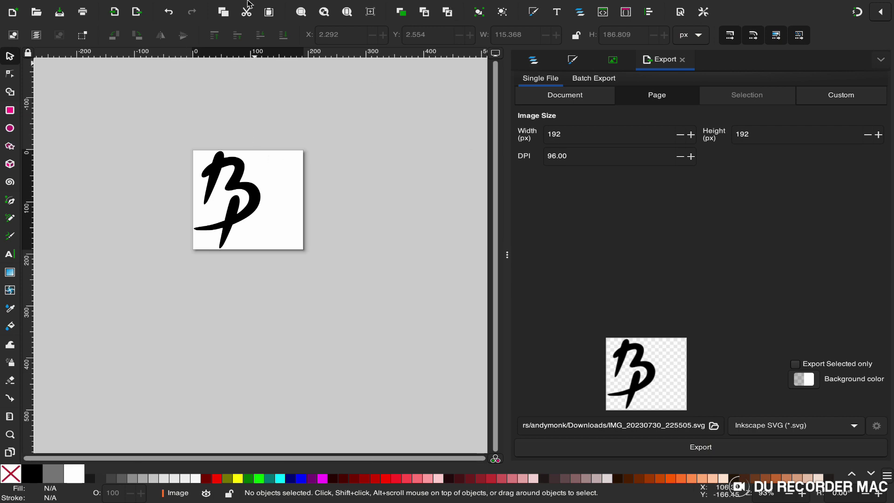
pyautogui.moveTo(250, 3)
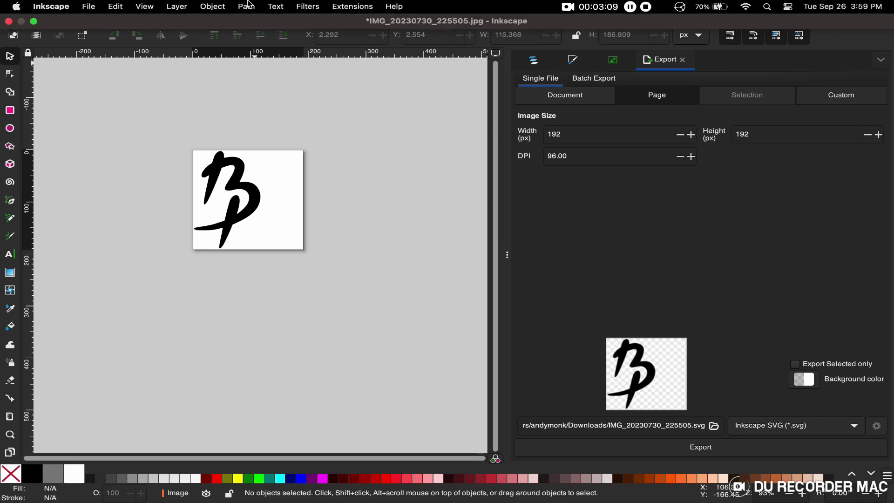
pyautogui.click(34, 21)
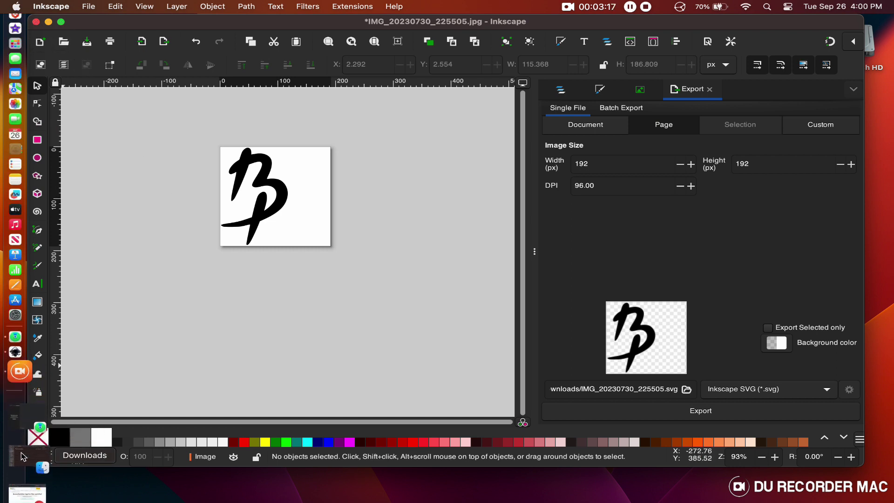
pyautogui.click(26, 458)
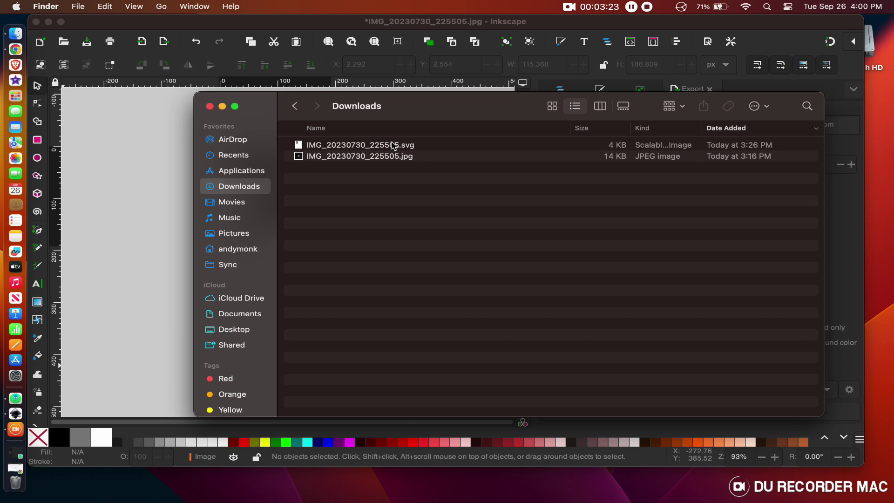
pyautogui.click(418, 145)
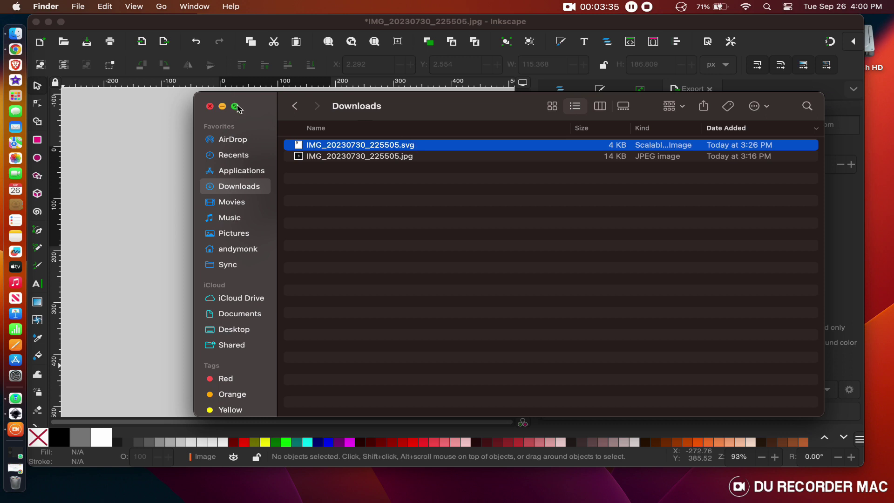
pyautogui.moveTo(235, 106)
pyautogui.click(210, 107)
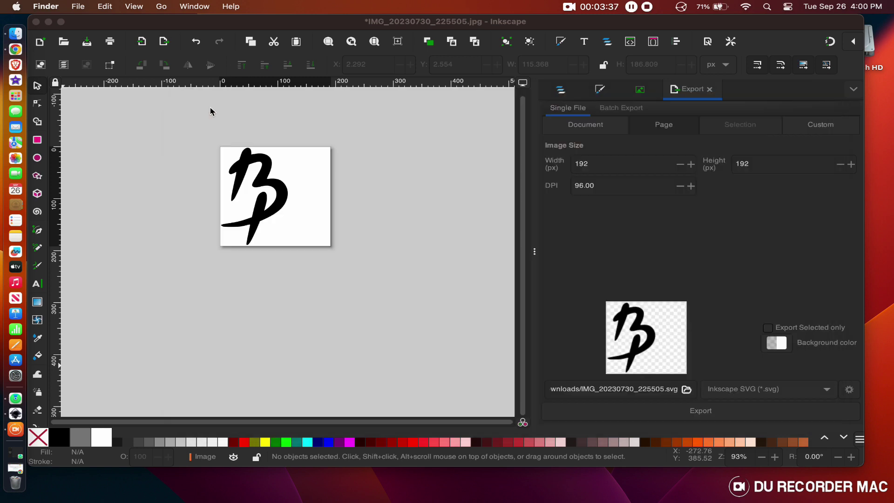